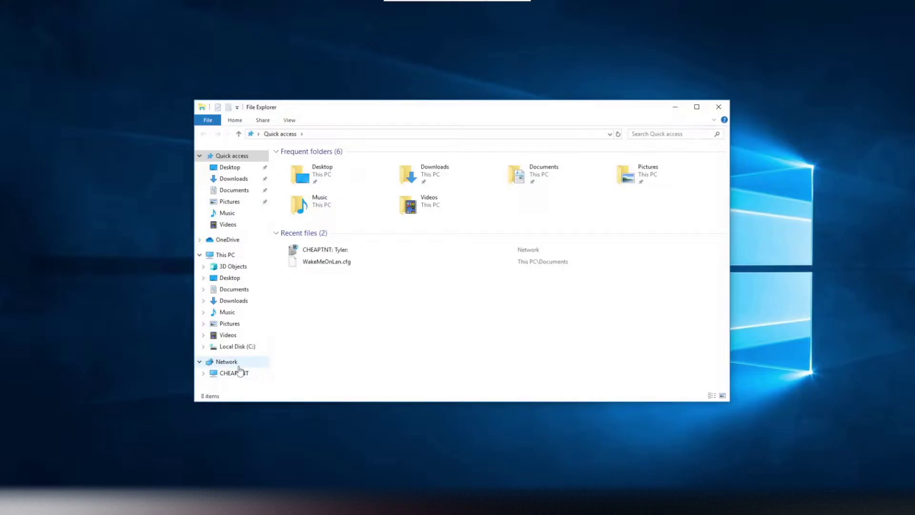
Open File Explorer at This PC and bring up the This PC context menu
left_click(236, 364)
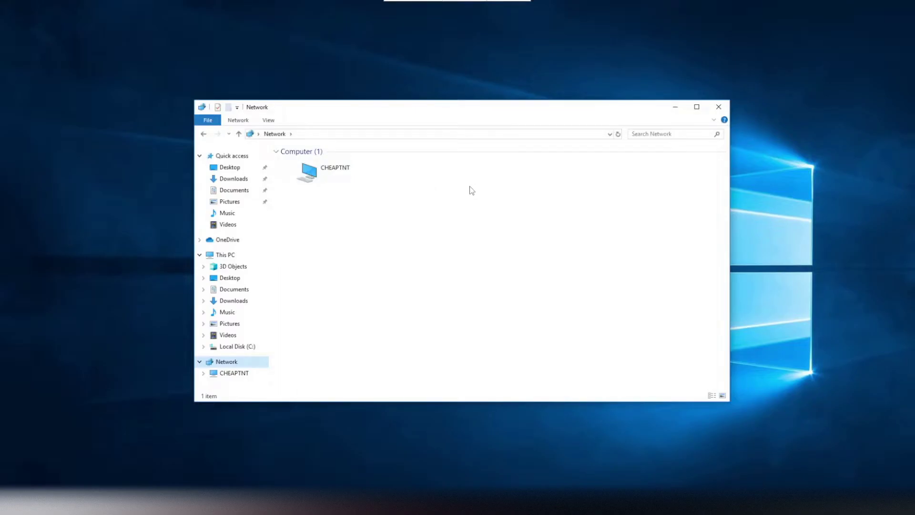
left_click(231, 256)
right_click(234, 260)
Map drive Z: to the NAS share at \\192.168.31.24 and finish the wizard
left_click(306, 299)
left_click(392, 223)
left_click(397, 220)
left_click(449, 234)
type("\\192.168.31")
type("\\Down")
left_click(544, 344)
Open the YouTube folder of MP4 videos on the mapped Z: drive
double_click(324, 182)
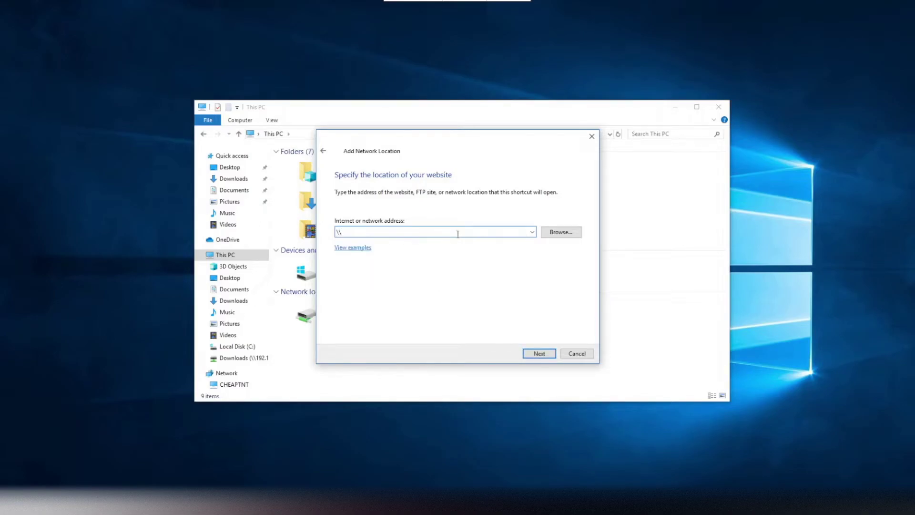
type("192.168.31.28")
type("ers")
Submit the network address \\192.168.31.28\Users in the Add Network Location wizard
key("Escape")
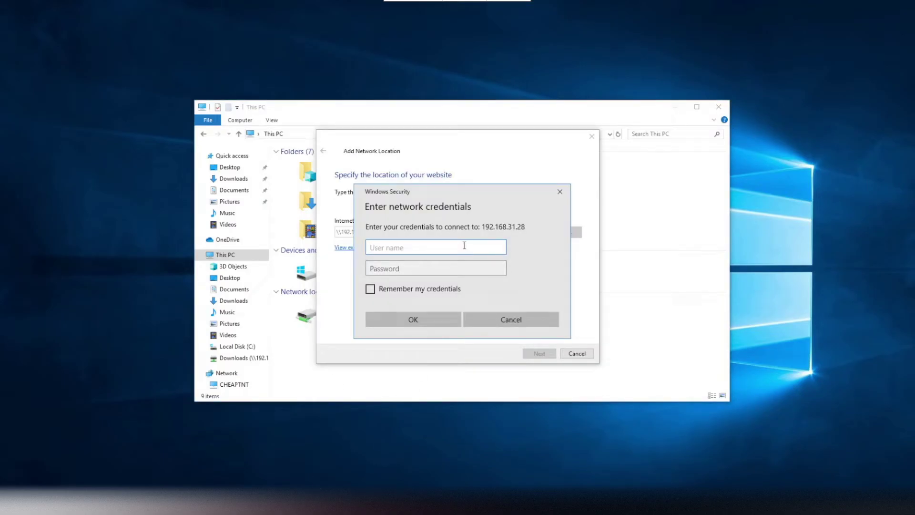
Sign in to 192.168.31.28 with remembered credentials and accept the location name Users
key("Tab")
type("****")
left_click(444, 289)
left_click(428, 319)
type("Users")
key("Return")
Finish the Users network location, open the tyler folder, then return to Users
left_click(554, 355)
mouse_move(260, 401)
left_click(445, 191)
double_click(445, 190)
key("alt+Left")
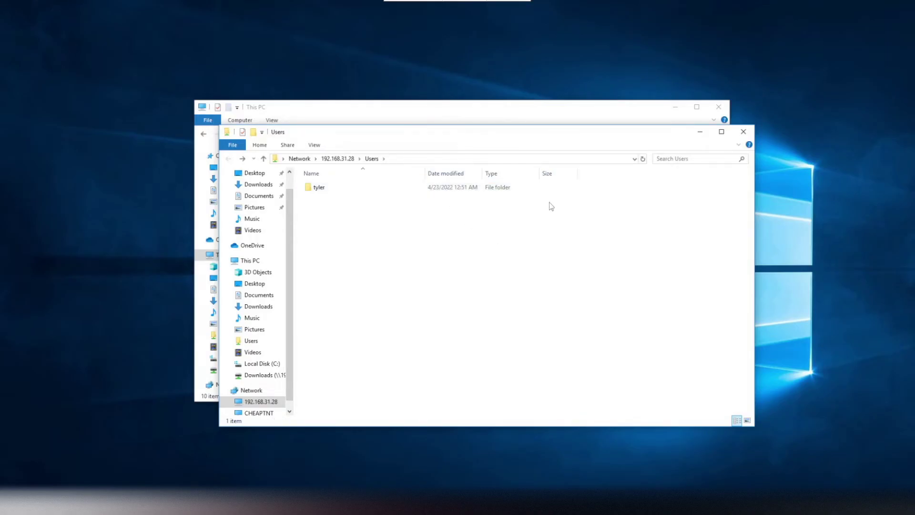